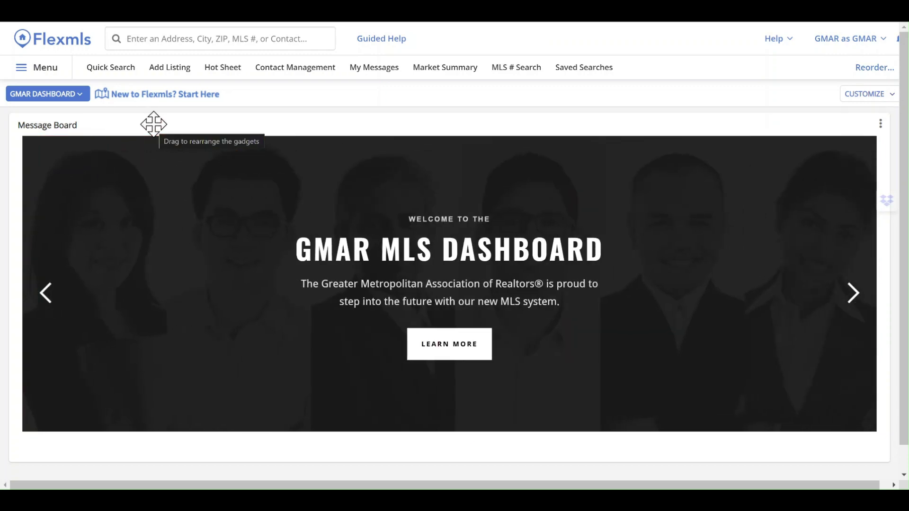
Switch from the GMAR Dashboard to the Canton Twp Market Stats dashboard
click(86, 99)
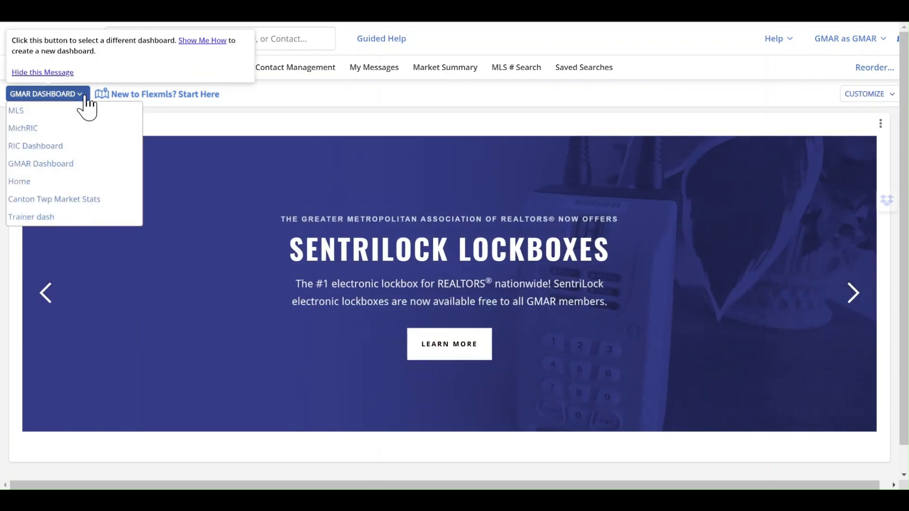
click(84, 96)
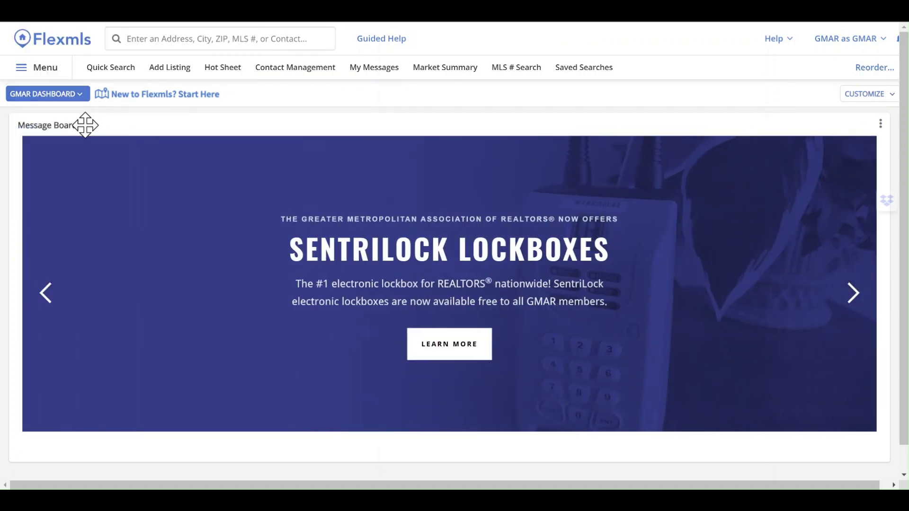
click(82, 95)
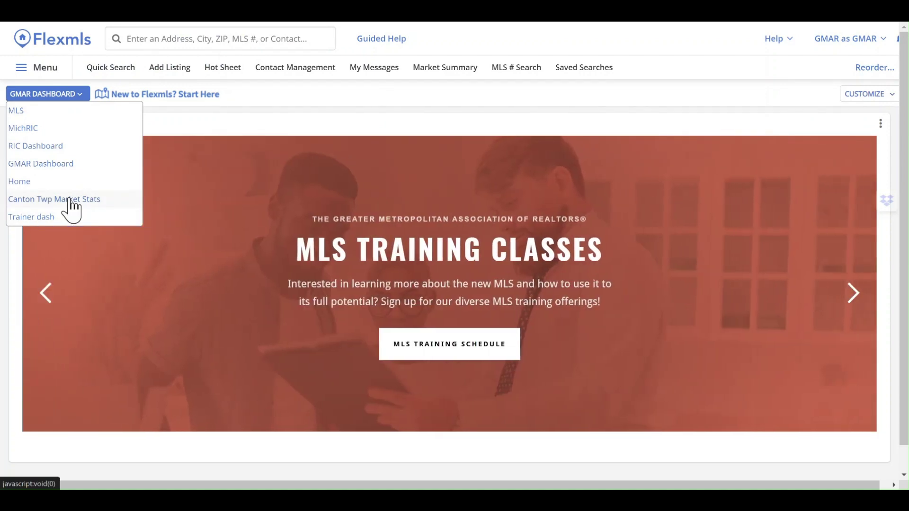
click(71, 199)
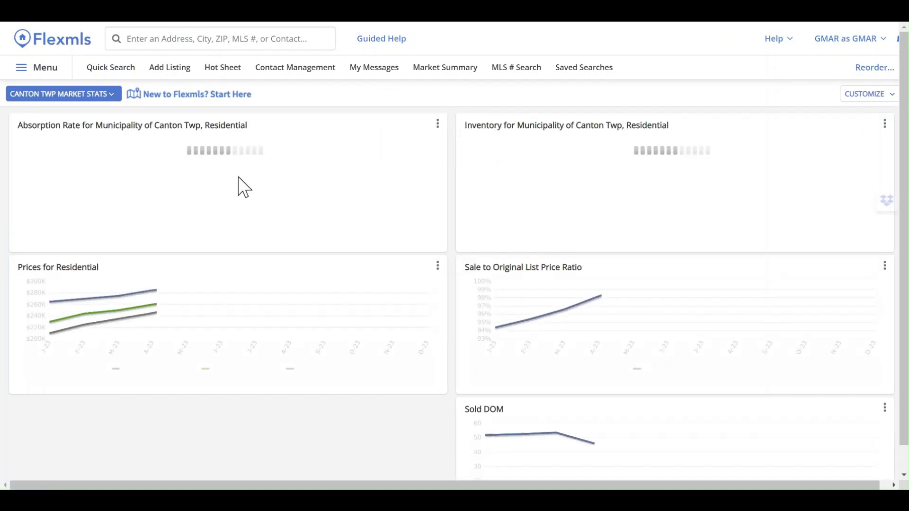
Add a new dashboard from the recommended Market Stats template
click(872, 95)
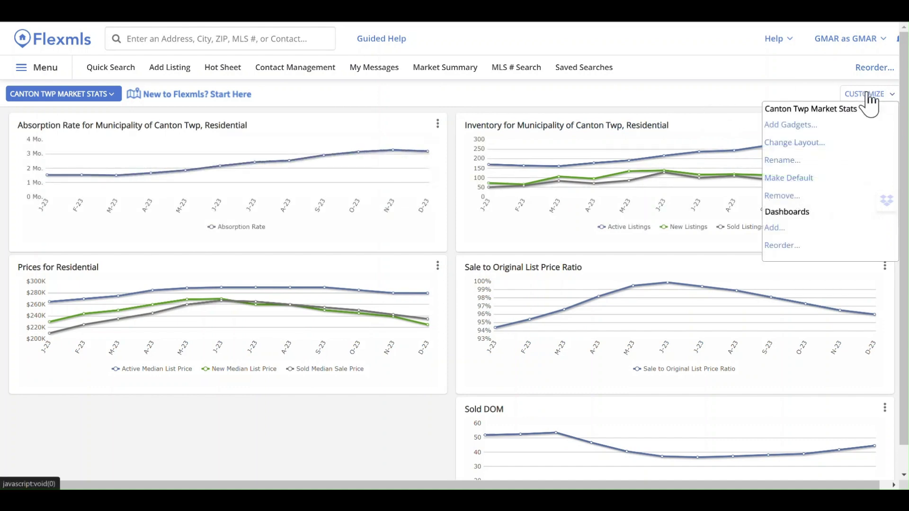
click(784, 229)
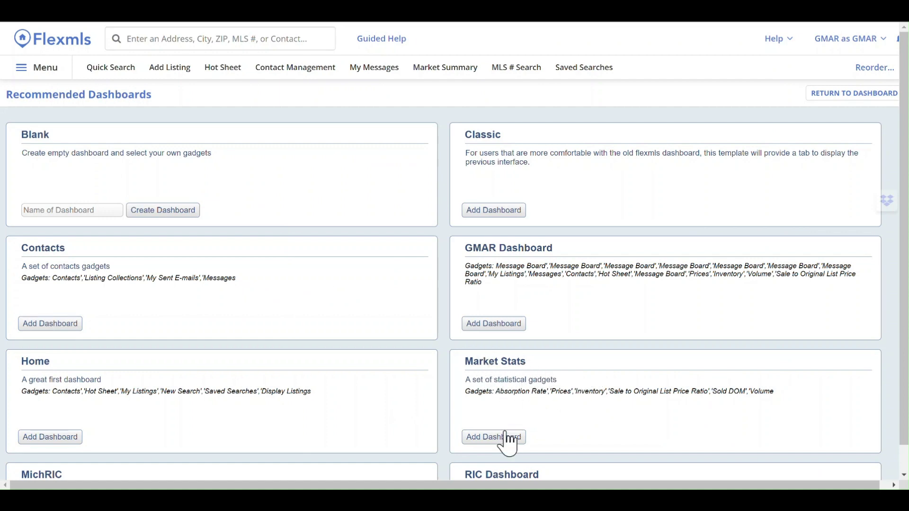
click(506, 441)
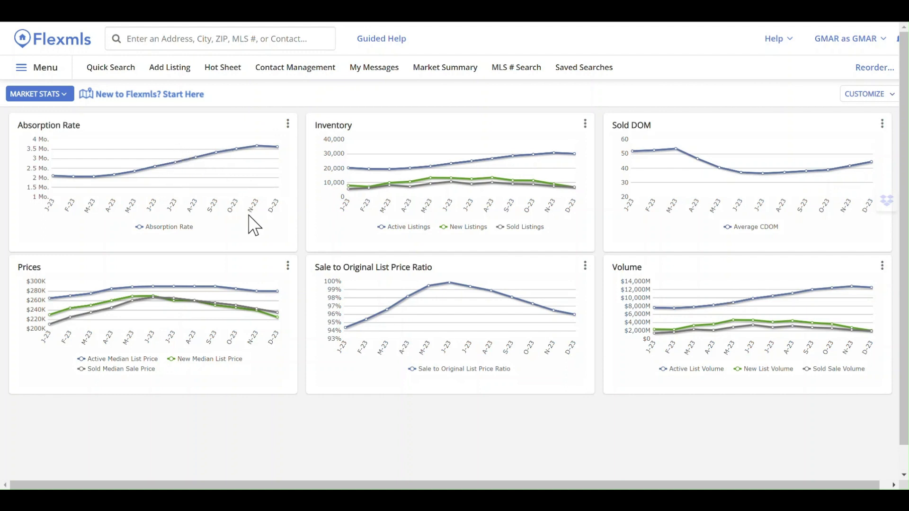
Set the Absorption Rate gadget's location to the municipality of Farmington Hills and save its settings
click(288, 125)
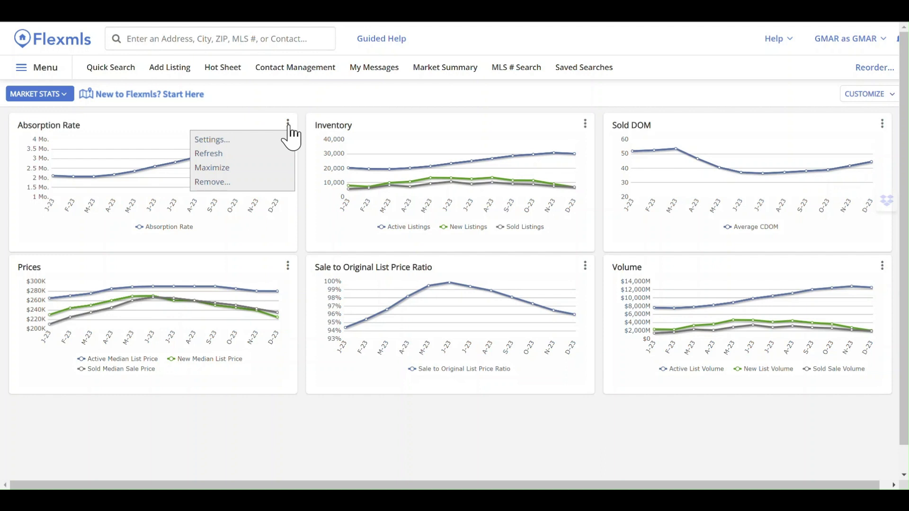
click(213, 140)
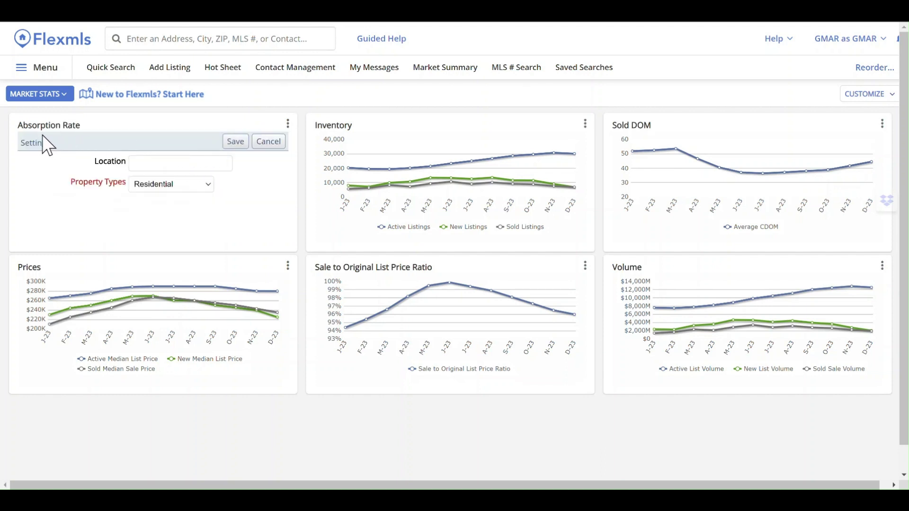
click(148, 165)
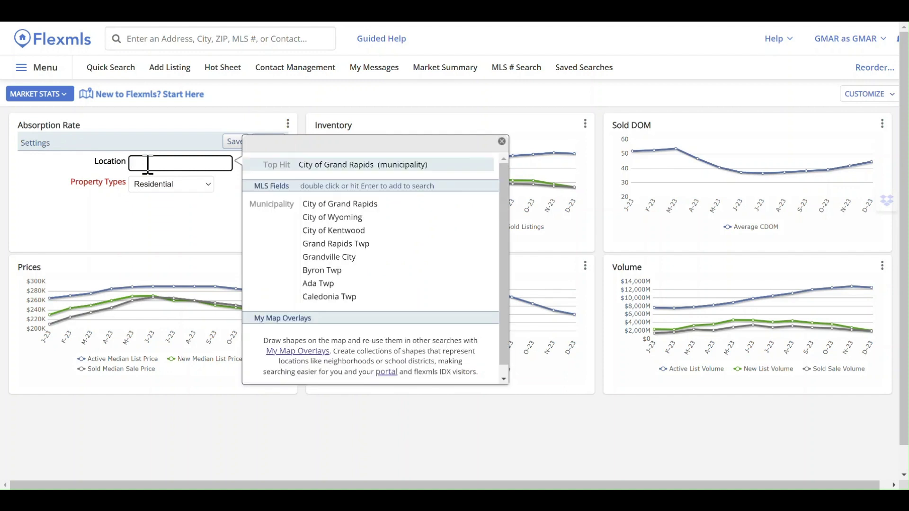
text(farmington)
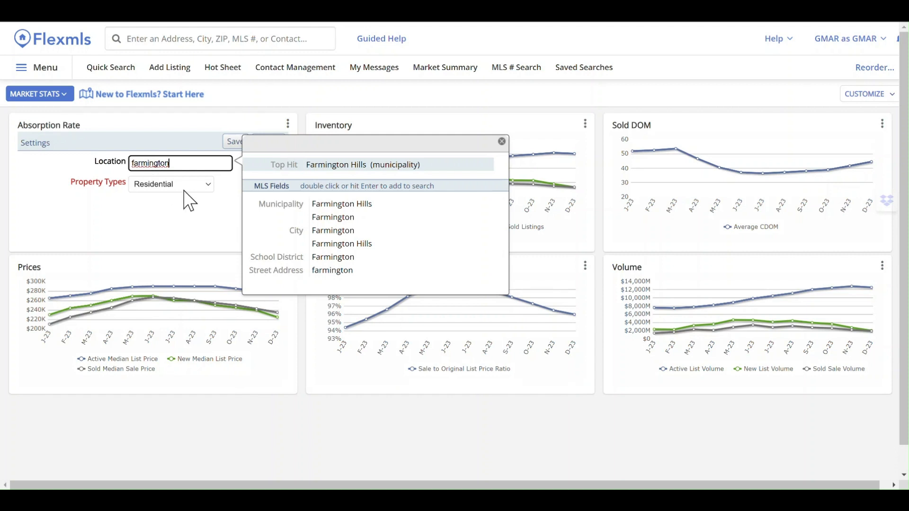
click(365, 167)
text(s)
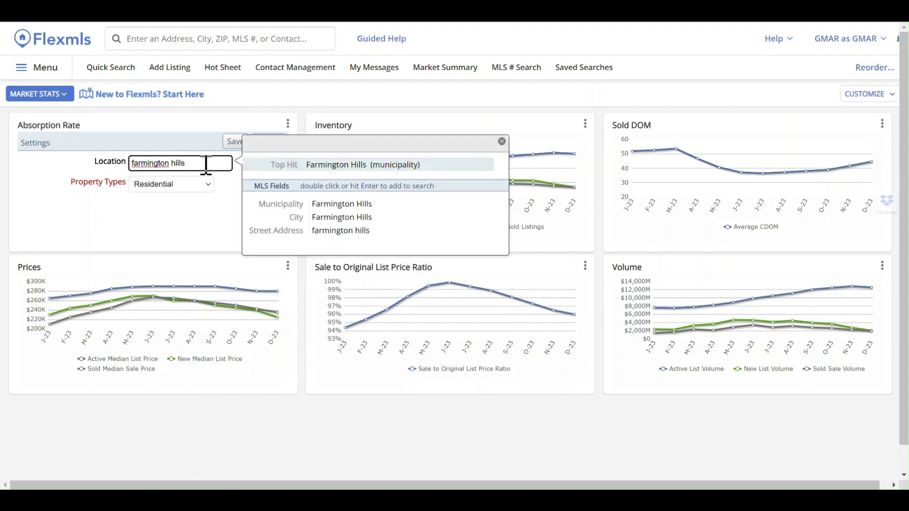
key(Return)
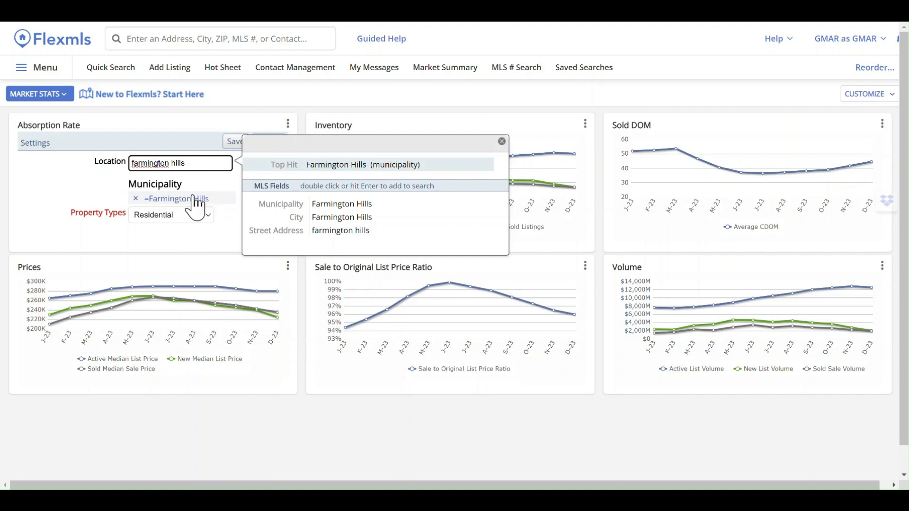
click(502, 142)
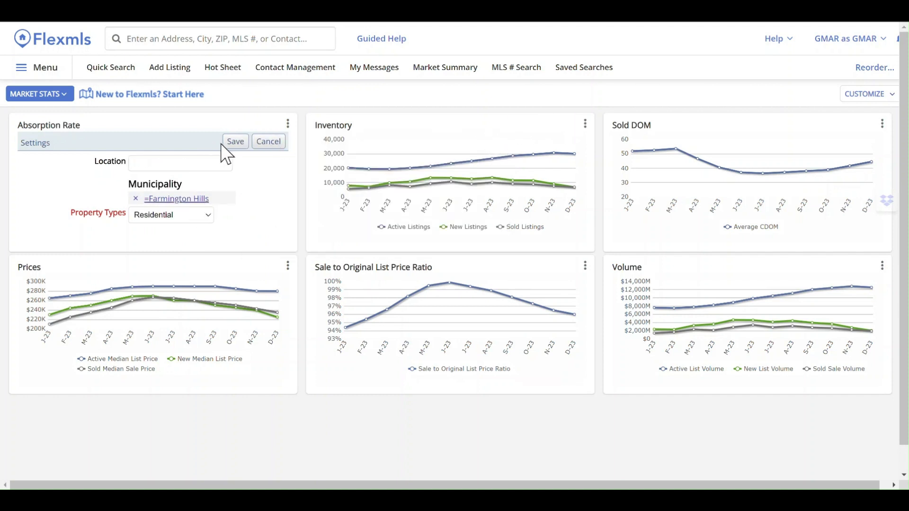
click(235, 142)
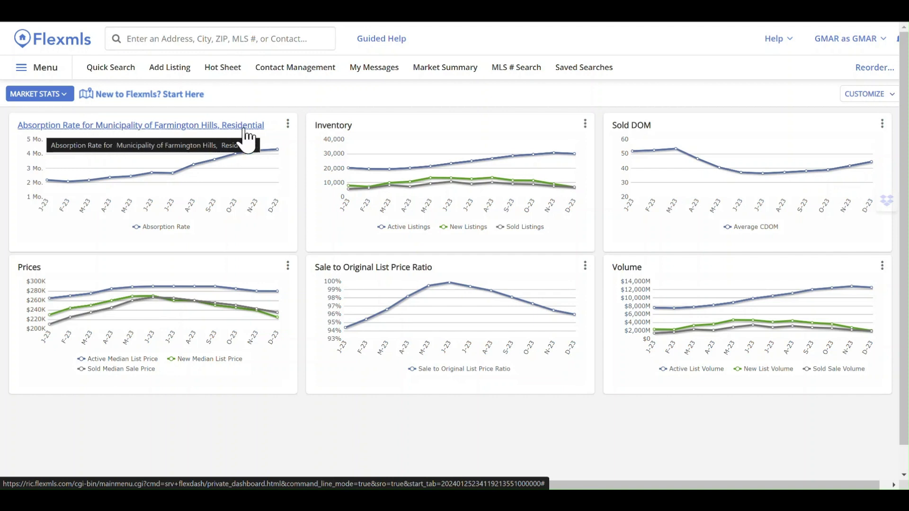
Set the Inventory gadget's location to the municipality of Farmington Hills and save its settings
click(586, 125)
click(545, 141)
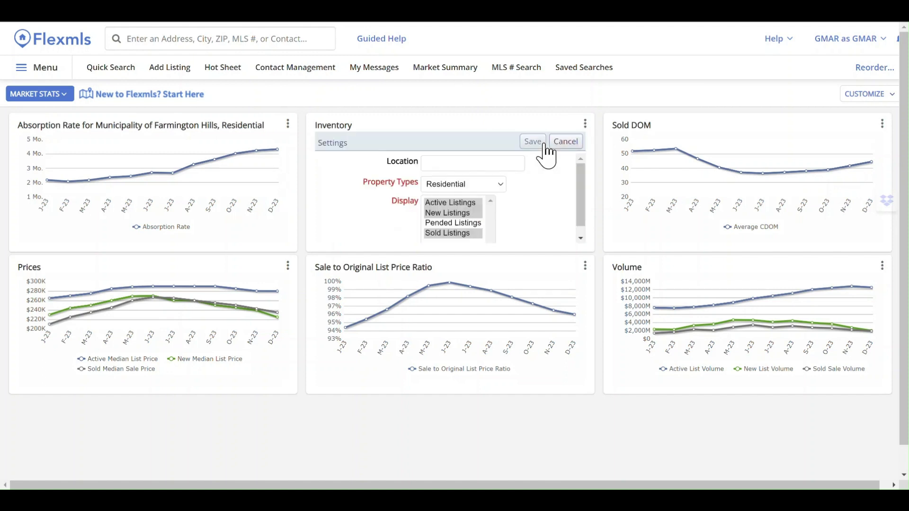
click(465, 161)
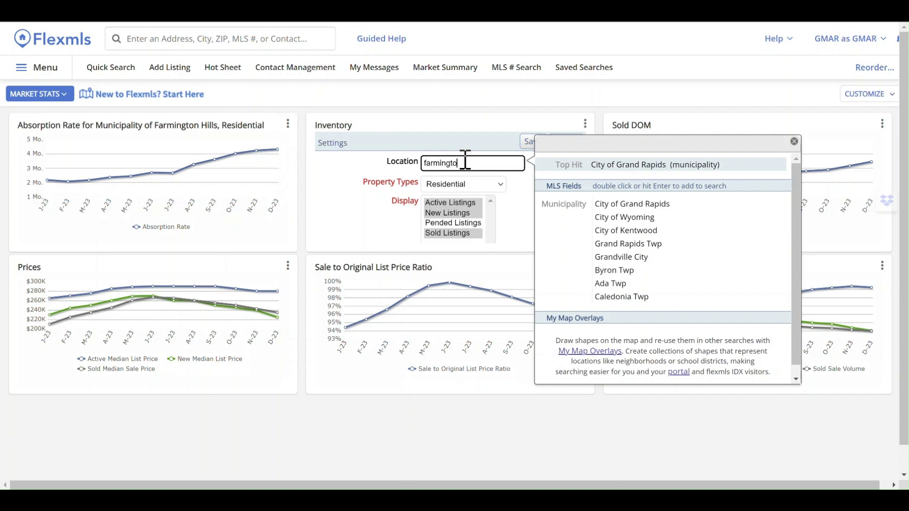
text(farmington Hills)
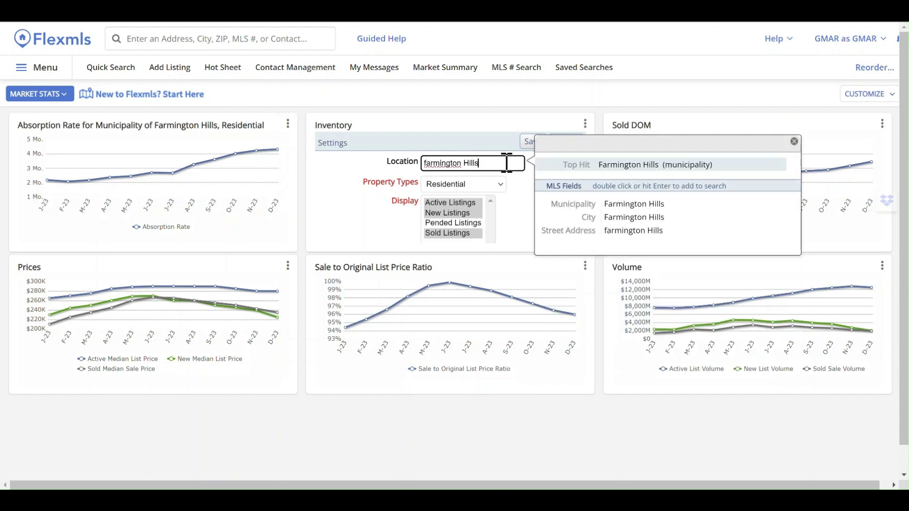
key(Return)
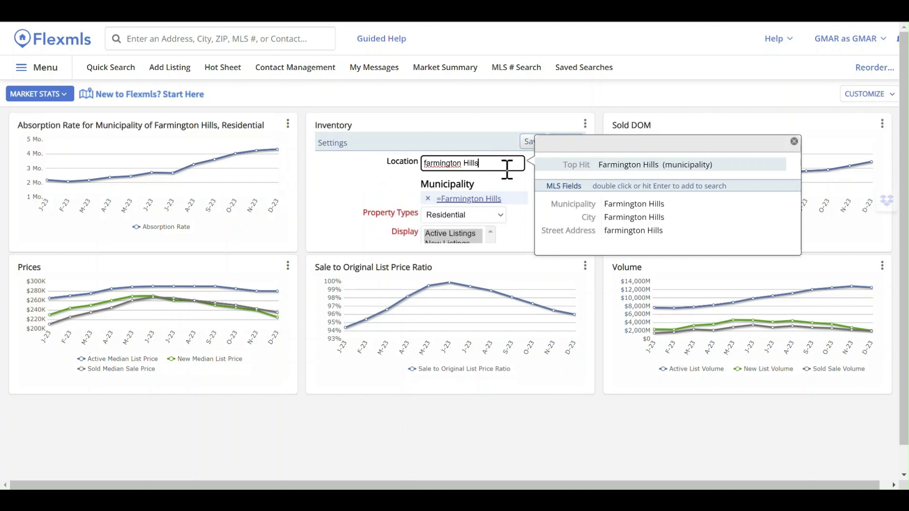
click(531, 142)
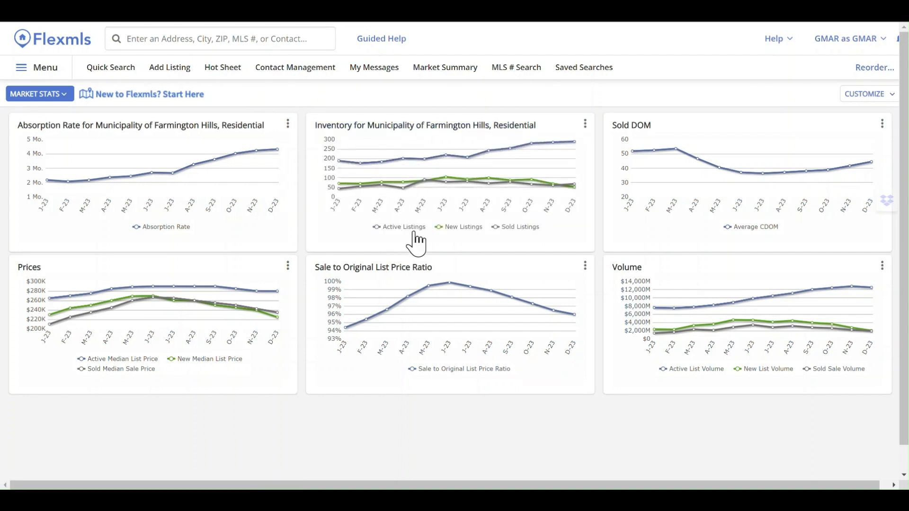
Hide the Sold Listings and New Listings lines in the Inventory chart and show both again
click(523, 229)
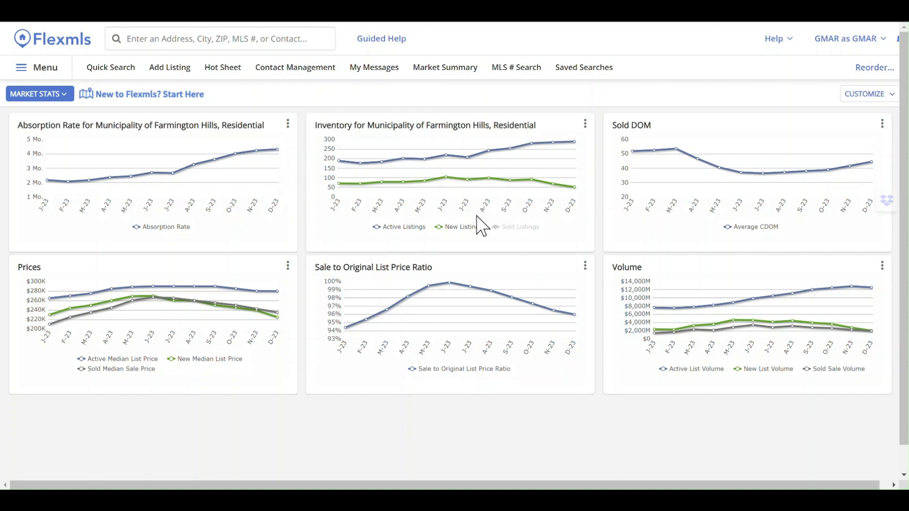
click(462, 229)
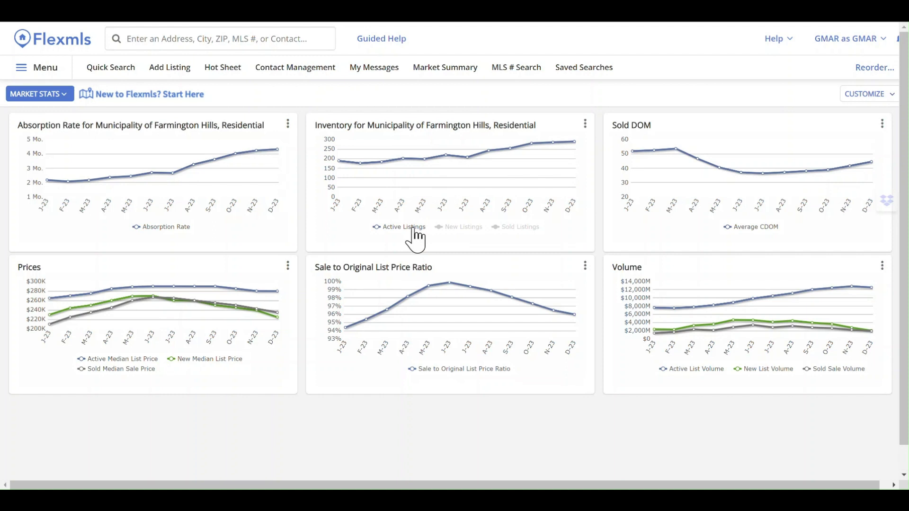
click(464, 231)
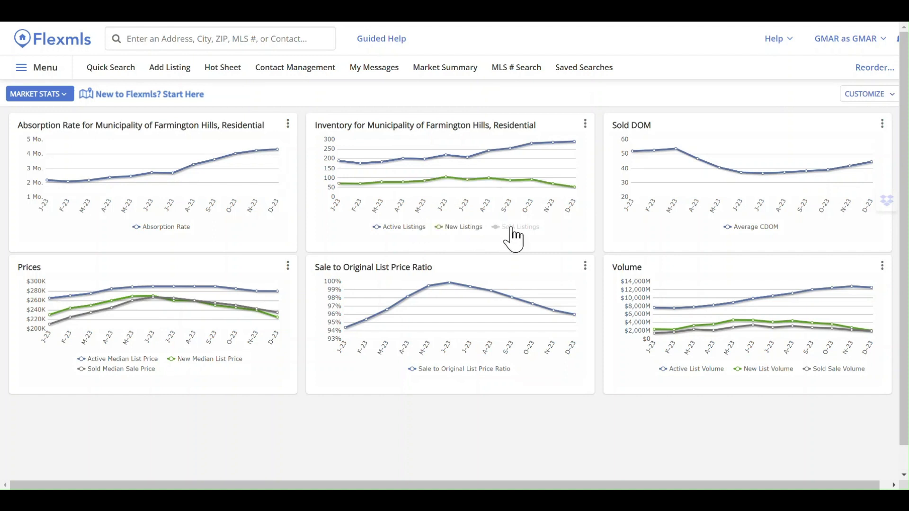
click(511, 230)
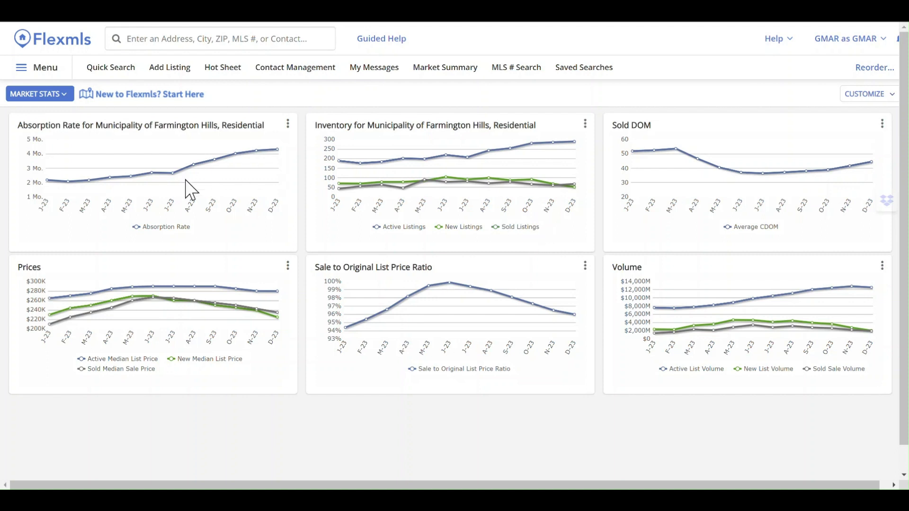
Rename the Market Stats dashboard as Farmington Hills Market Stats and save the name
mouse_move(325, 337)
mouse_move(34, 95)
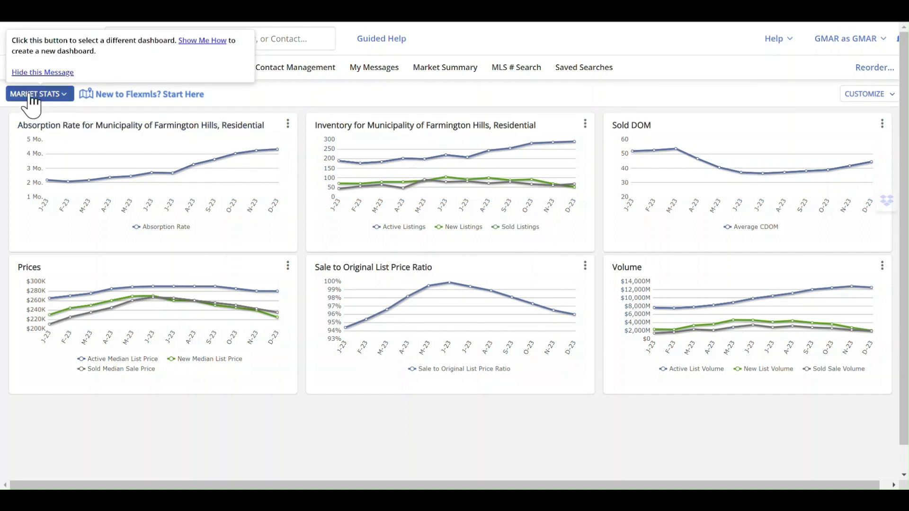
click(873, 97)
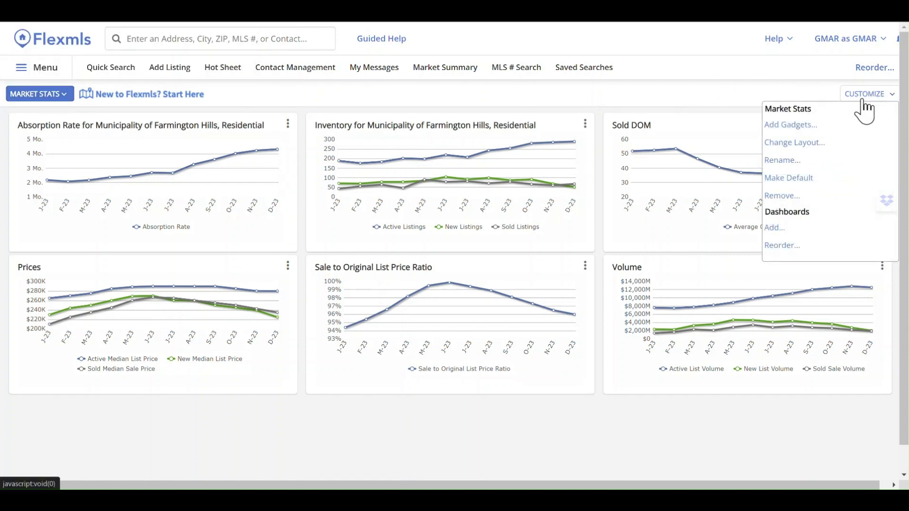
click(784, 164)
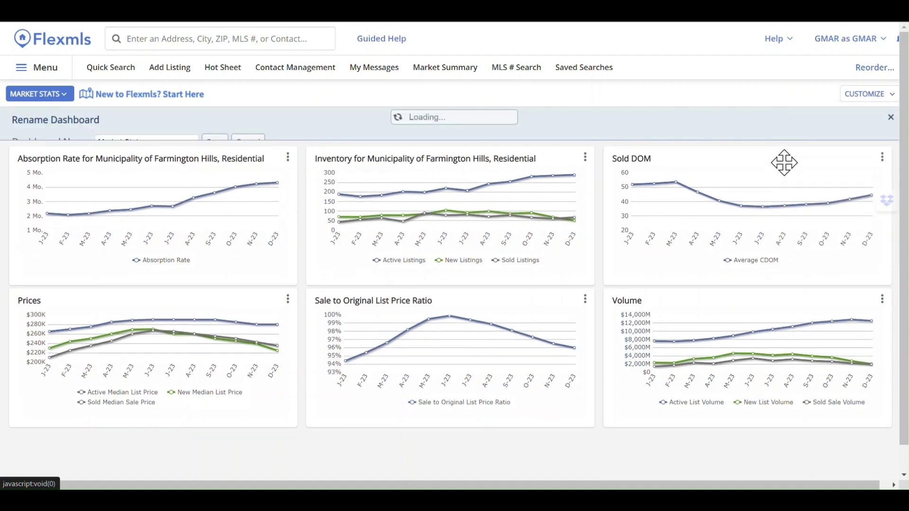
click(96, 143)
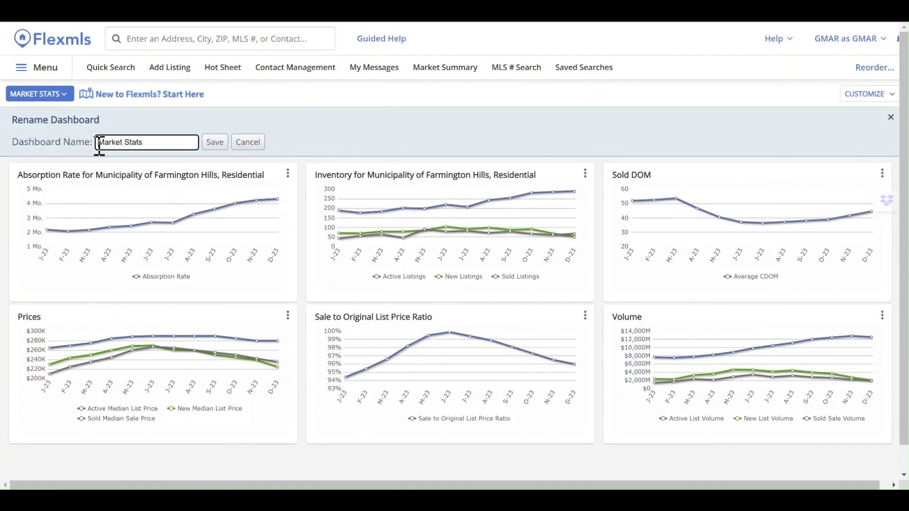
text(Farming)
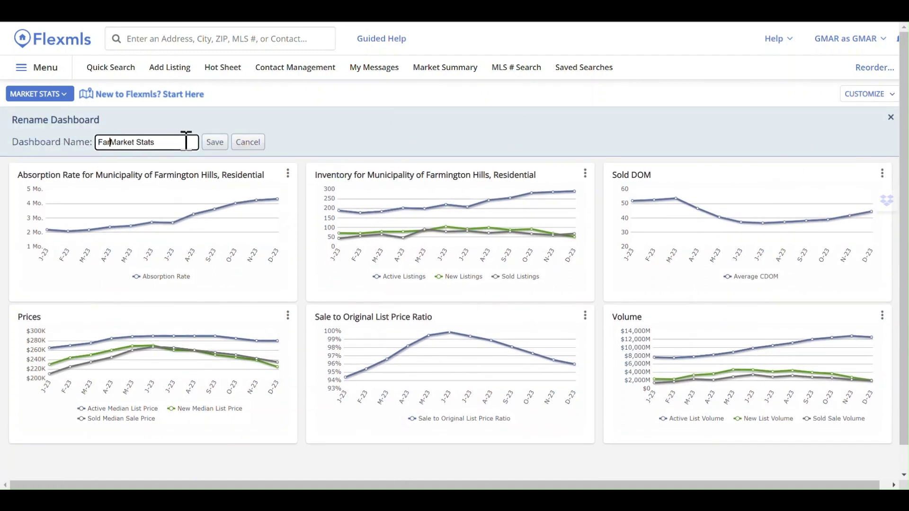
text(ton Hills)
click(215, 144)
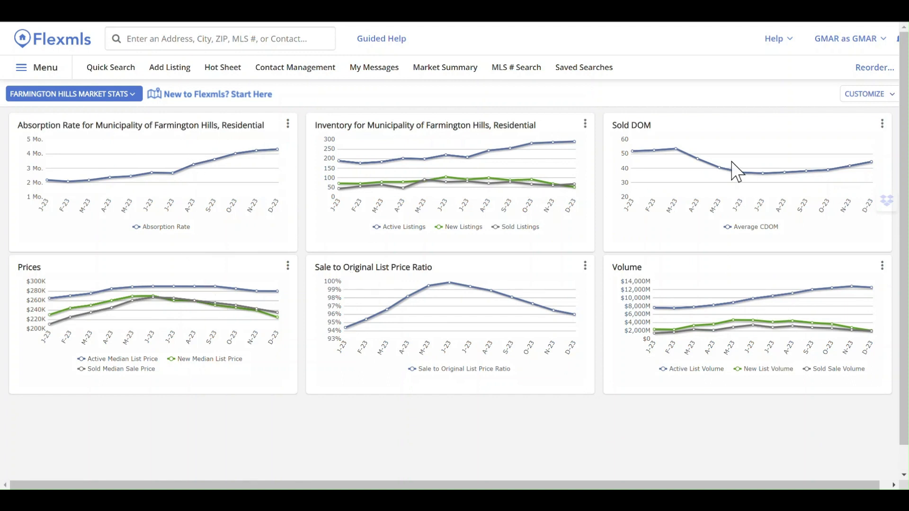
Set the Sold DOM gadget's location to the municipality of Farmington Hills and save its settings
click(882, 125)
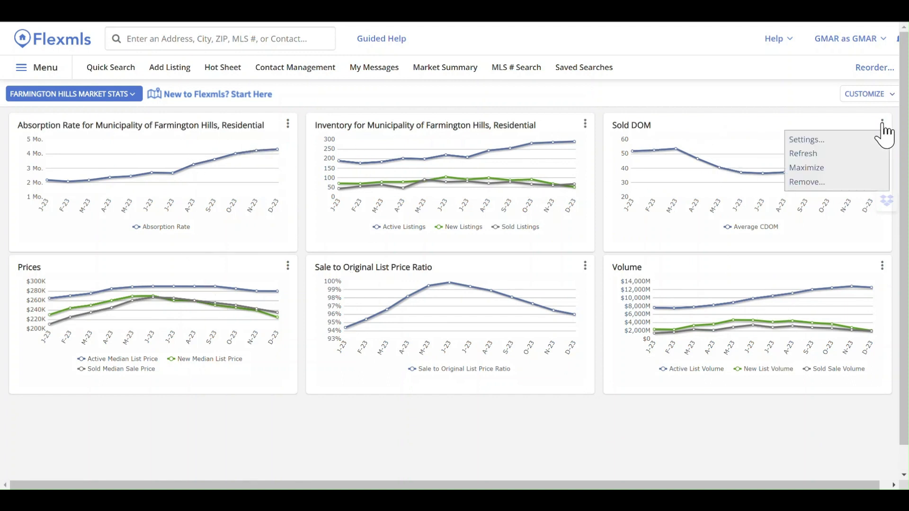
click(843, 138)
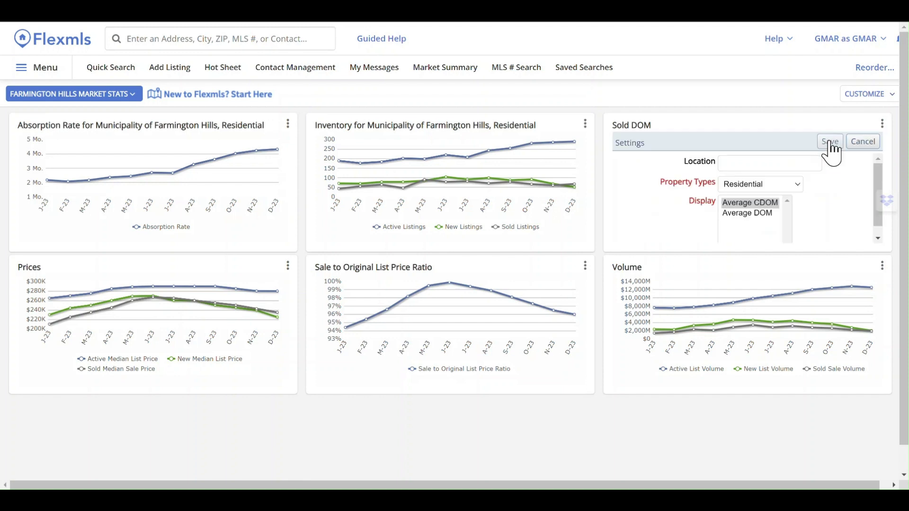
click(752, 163)
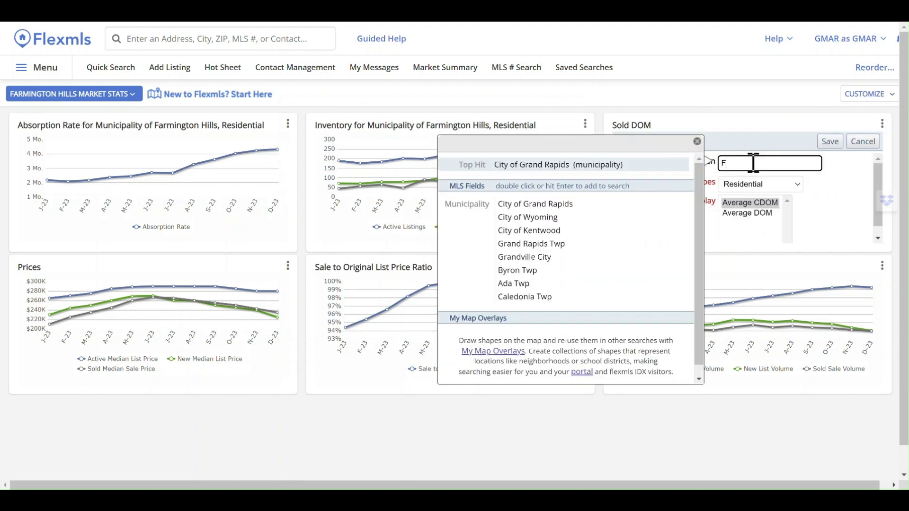
text(armington)
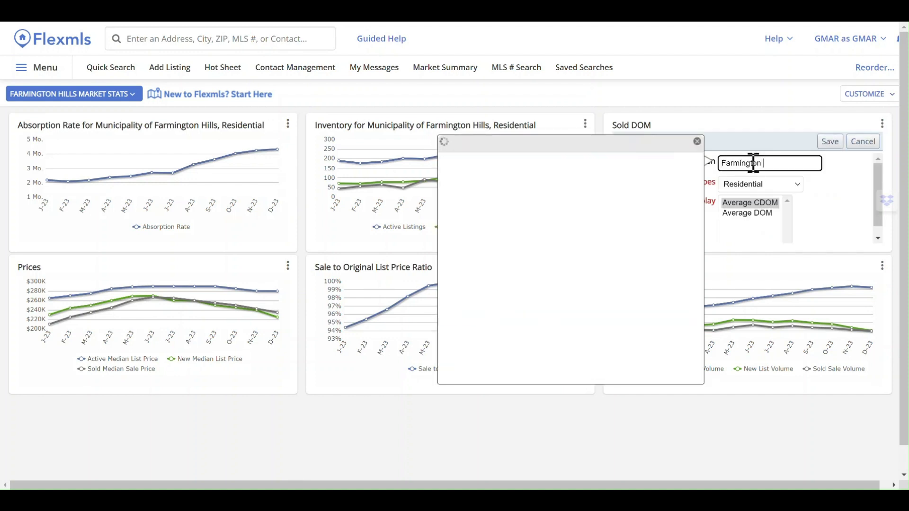
text( Hills)
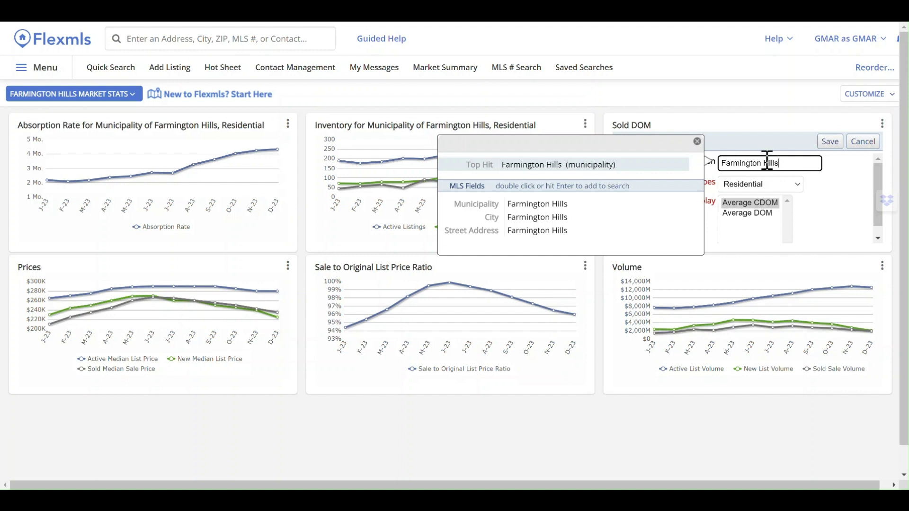
key(Return)
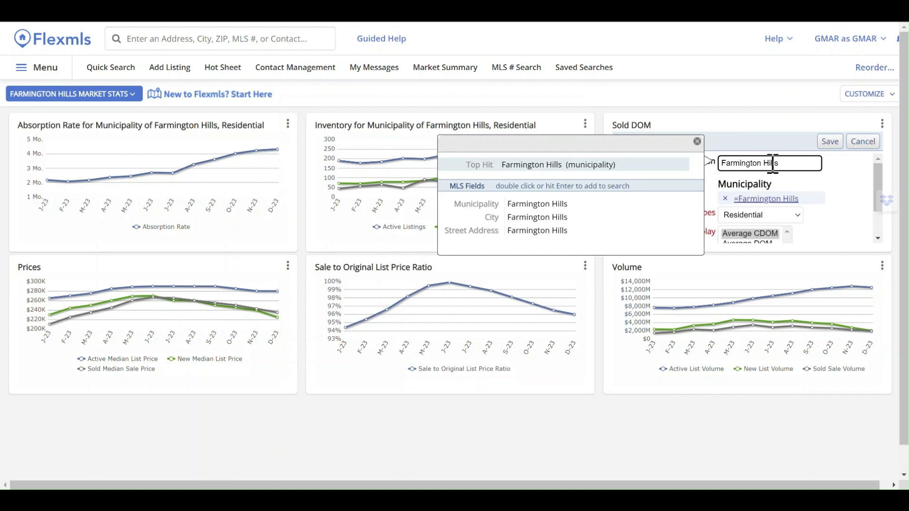
click(830, 143)
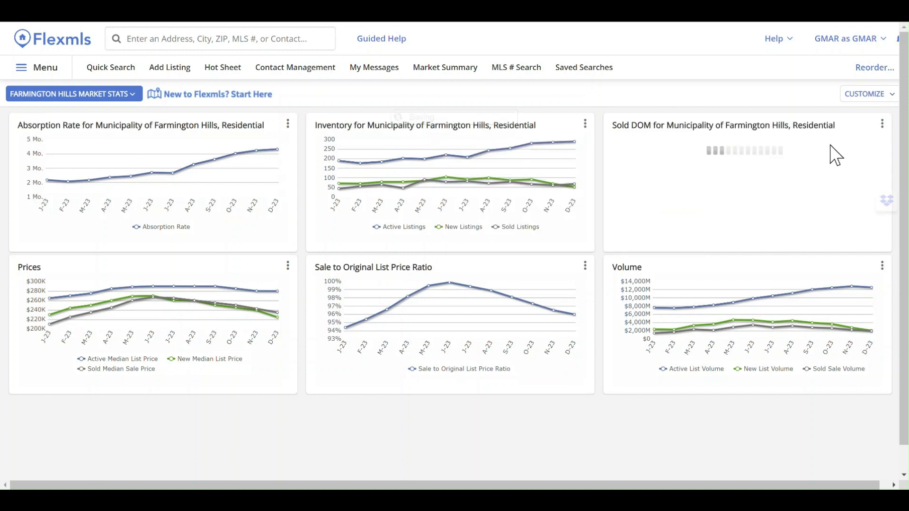
Switch from the Farmington Hills dashboard to the Canton Twp Market Stats dashboard
click(131, 101)
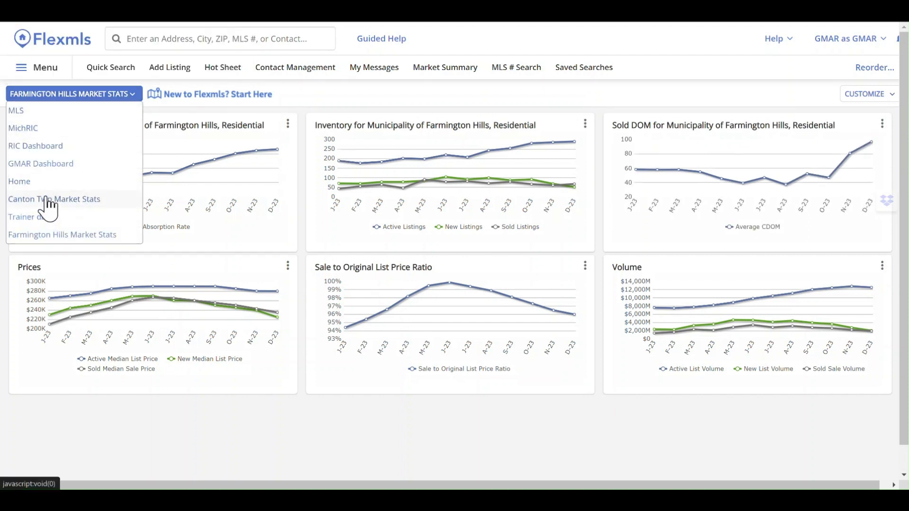
click(75, 199)
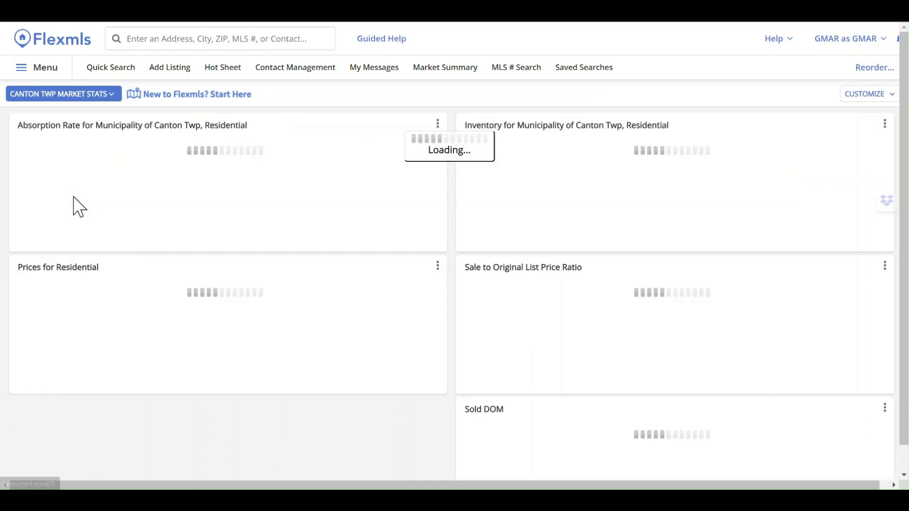